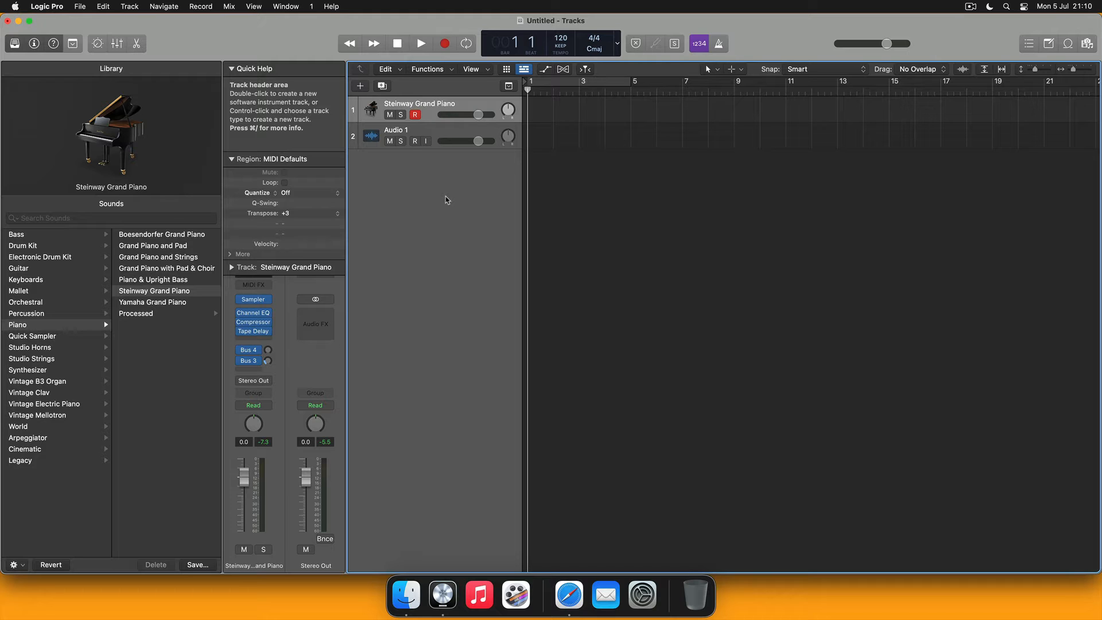
Turn on input monitoring for the Audio 1 track and arm the Steinway Grand Piano track, leaving Audio 1 selected.
{"action": "left_click", "coordinate": [457, 132]}
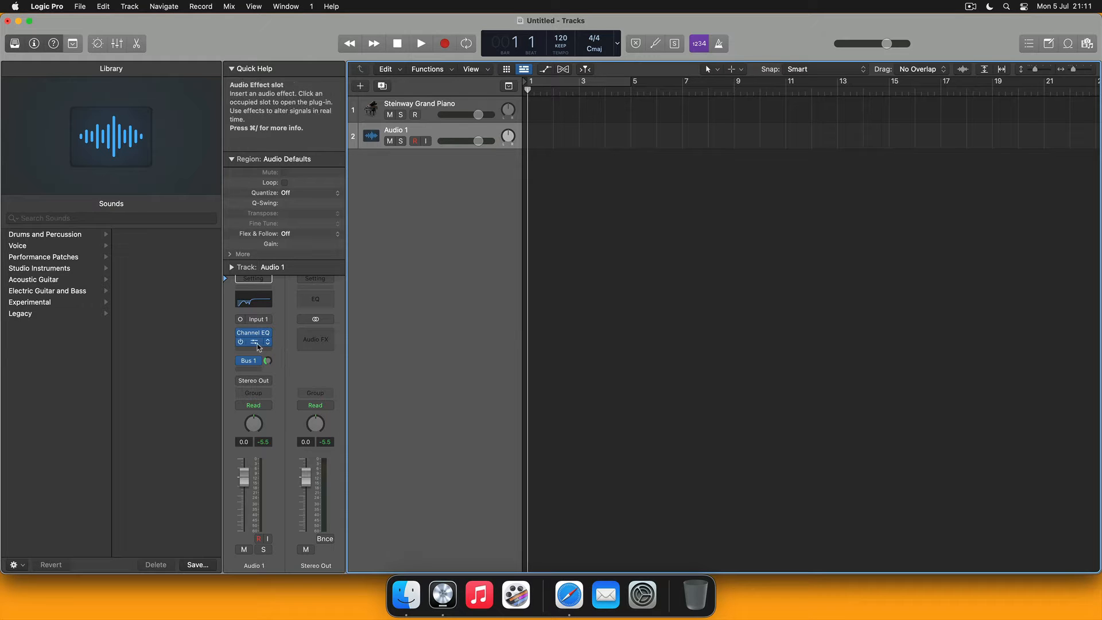
{"action": "left_click", "coordinate": [425, 141]}
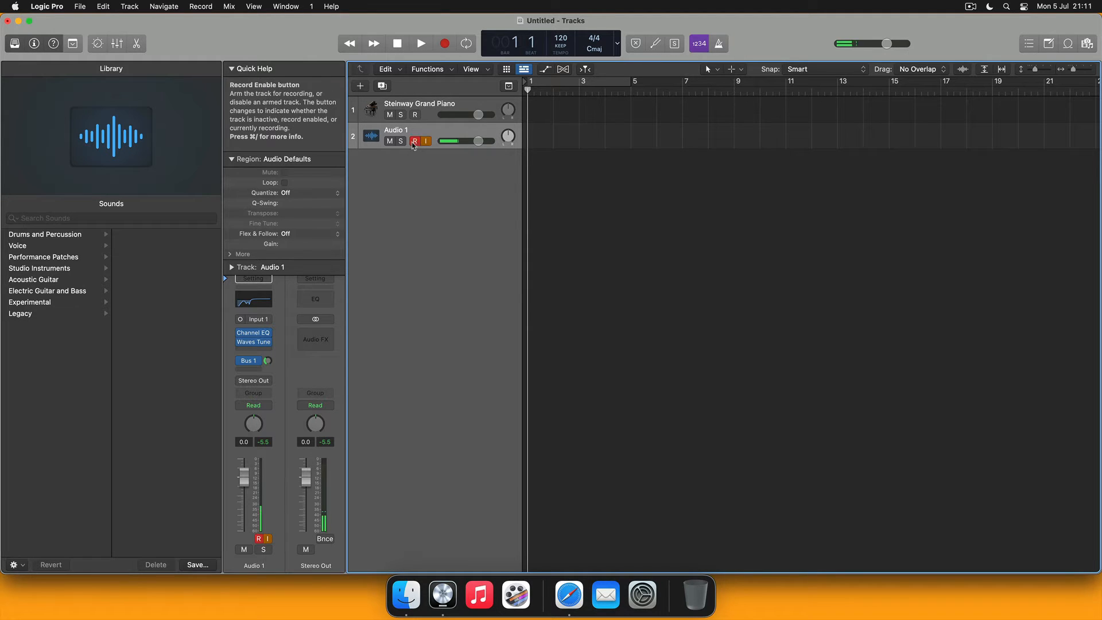
{"action": "left_click", "coordinate": [416, 114]}
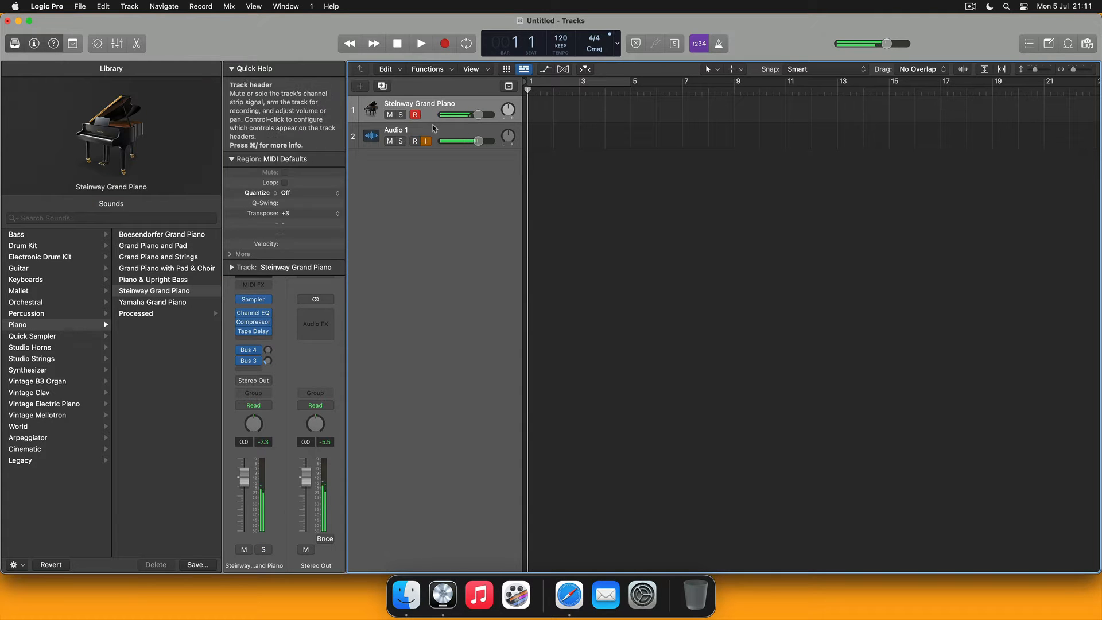
{"action": "left_click", "coordinate": [435, 129]}
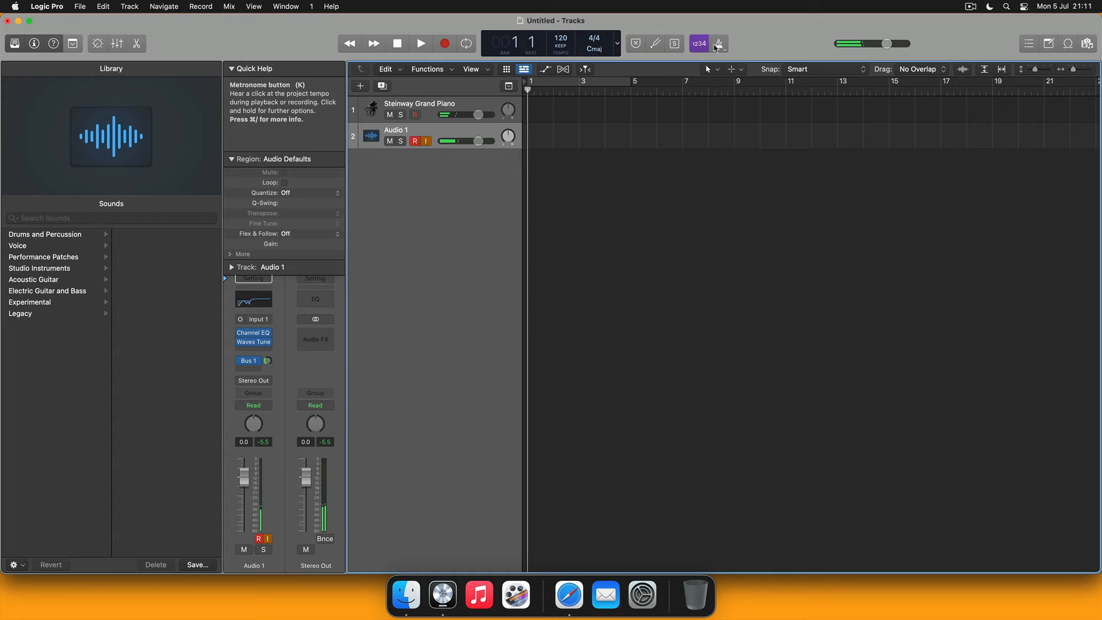
Record a vocal take on Audio 1 from bar 1 to bar 7, and turn off the track's input monitoring.
{"action": "key", "text": "r"}
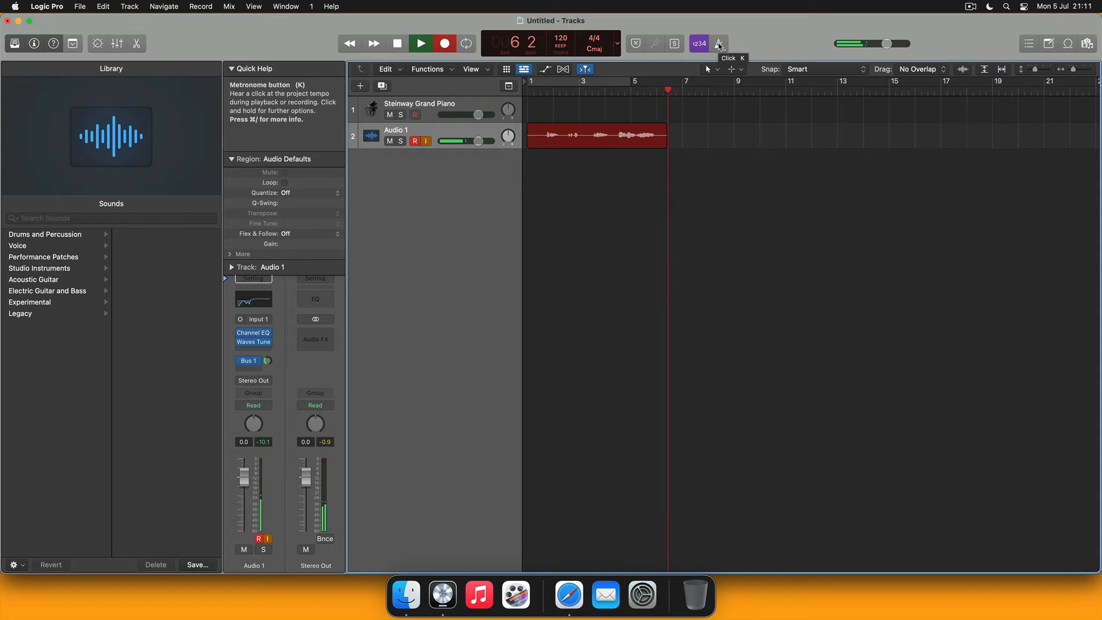
{"action": "key", "text": "space"}
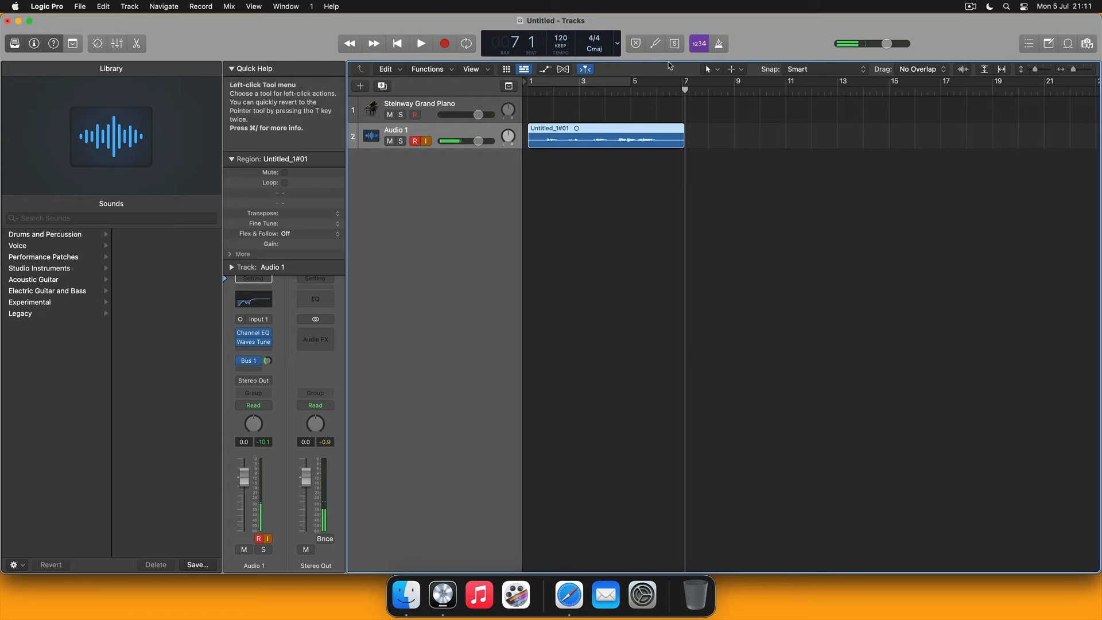
{"action": "left_click", "coordinate": [425, 142]}
{"action": "left_click", "coordinate": [415, 141]}
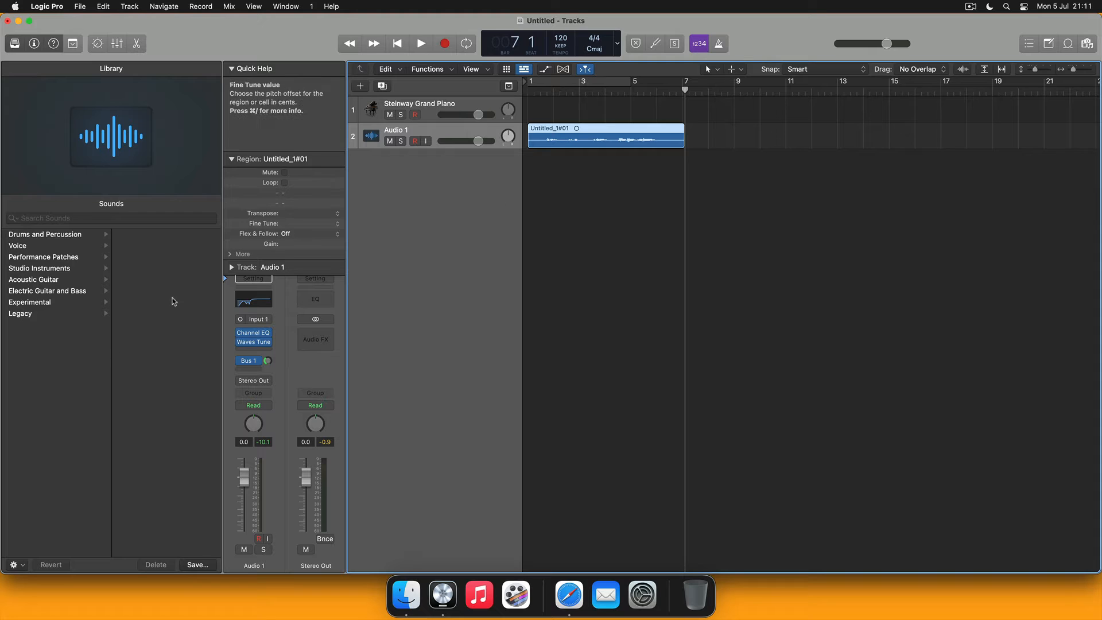
Insert the Waves Tune (m) audio unit in the next free effect slot of Audio 1.
{"action": "left_click", "coordinate": [254, 351]}
{"action": "mouse_move", "coordinate": [303, 563]}
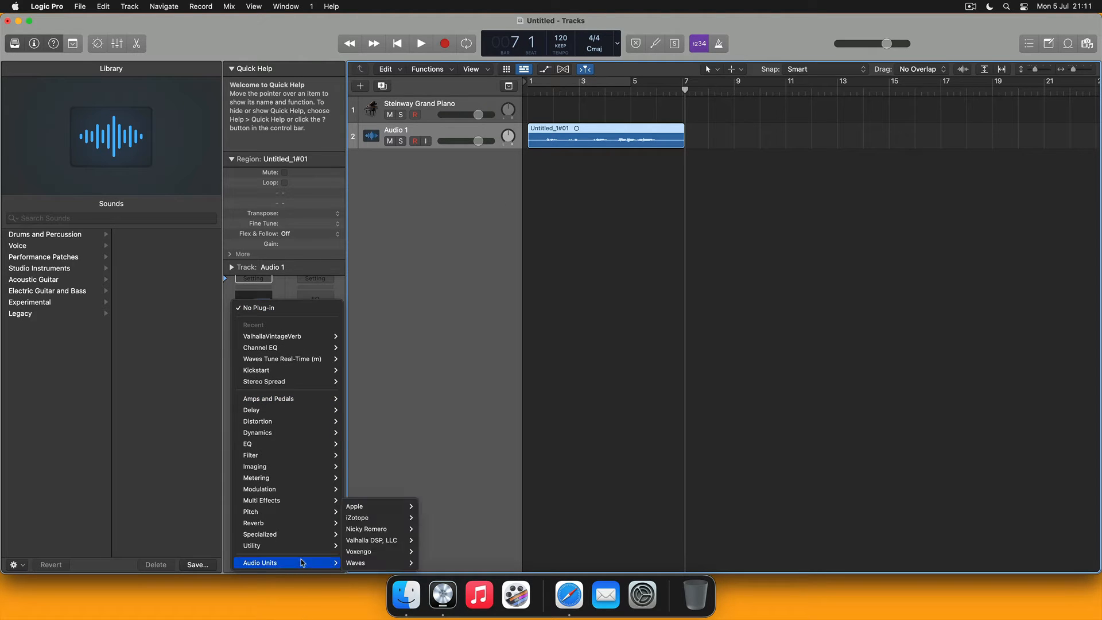
{"action": "mouse_move", "coordinate": [373, 562]}
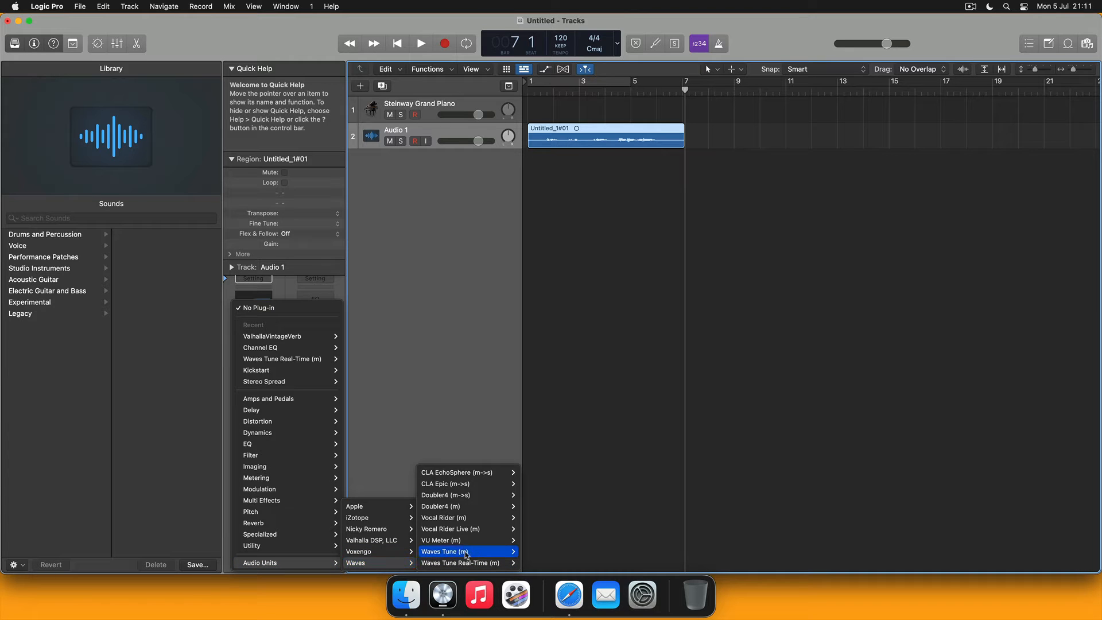
{"action": "mouse_move", "coordinate": [474, 553]}
{"action": "left_click", "coordinate": [528, 552]}
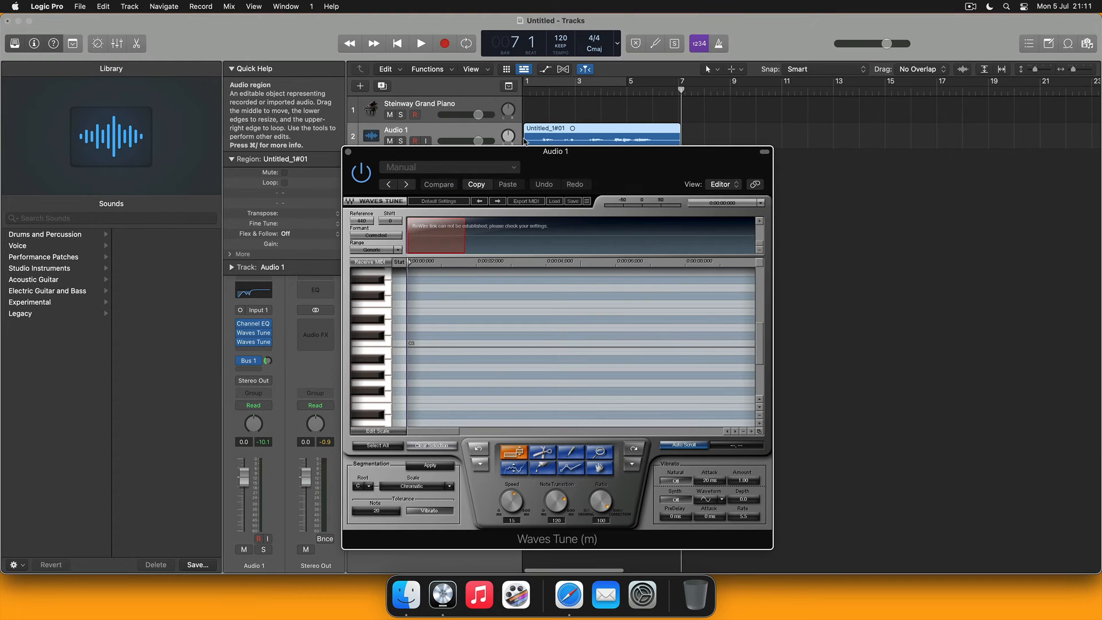
Play the recorded vocal from bar 1 to its end so Waves Tune scans its pitch.
{"action": "left_click", "coordinate": [529, 93]}
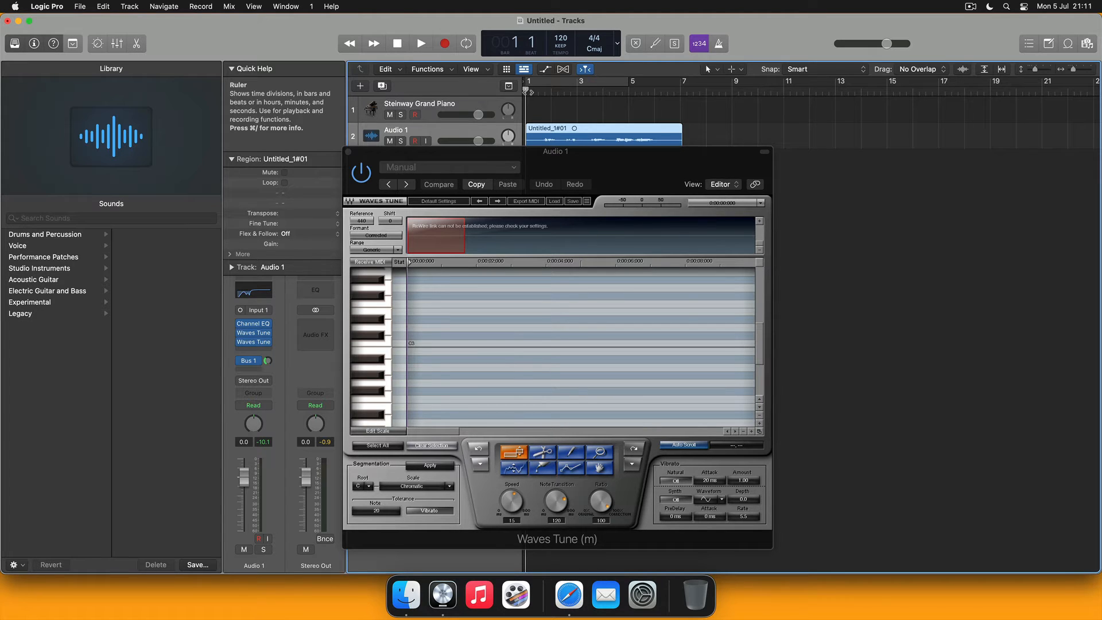
{"action": "key", "text": "space"}
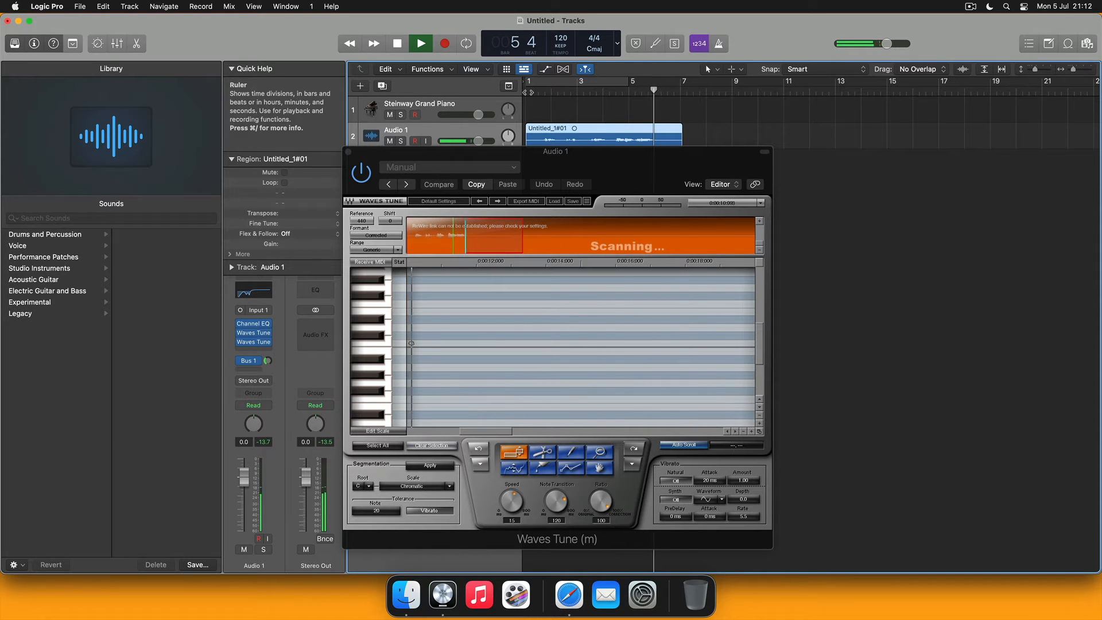
{"action": "key", "text": "space"}
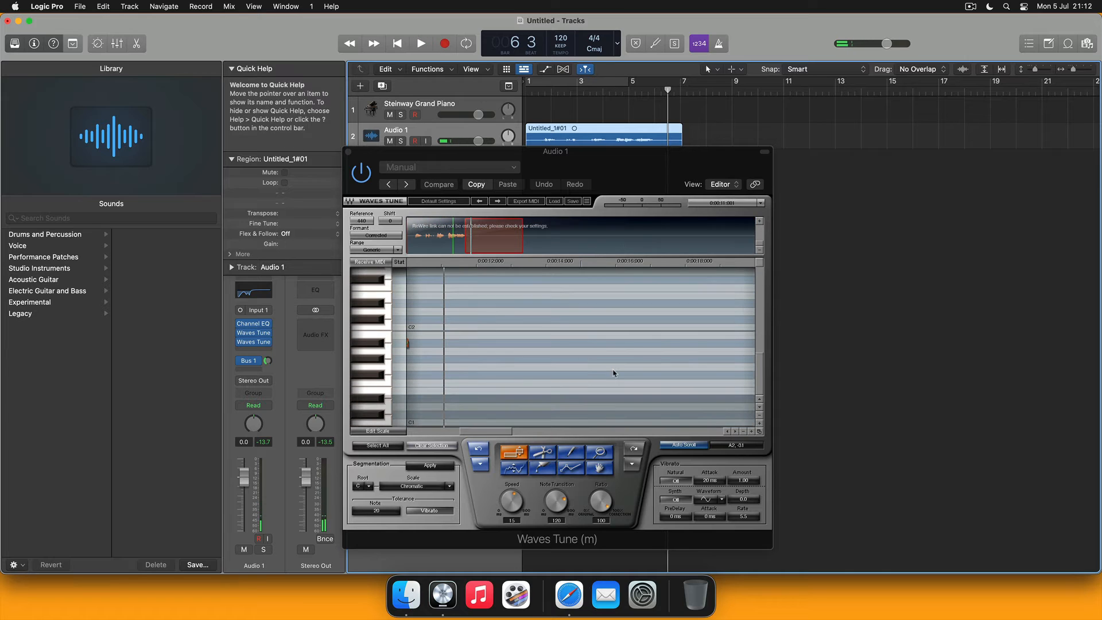
Select all detected notes in Waves Tune and set Speed and Note Transition to 0.
{"action": "scroll", "coordinate": [628, 368], "scroll_direction": "right", "scroll_amount": 15}
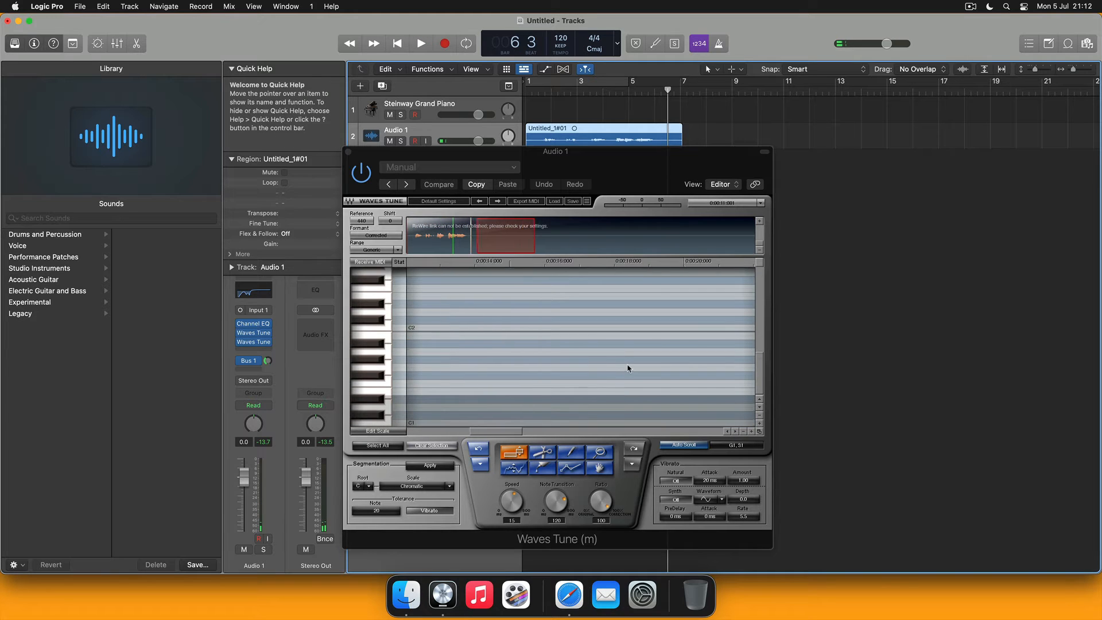
{"action": "left_click", "coordinate": [642, 184]}
{"action": "scroll", "coordinate": [511, 425], "scroll_direction": "left", "scroll_amount": 10}
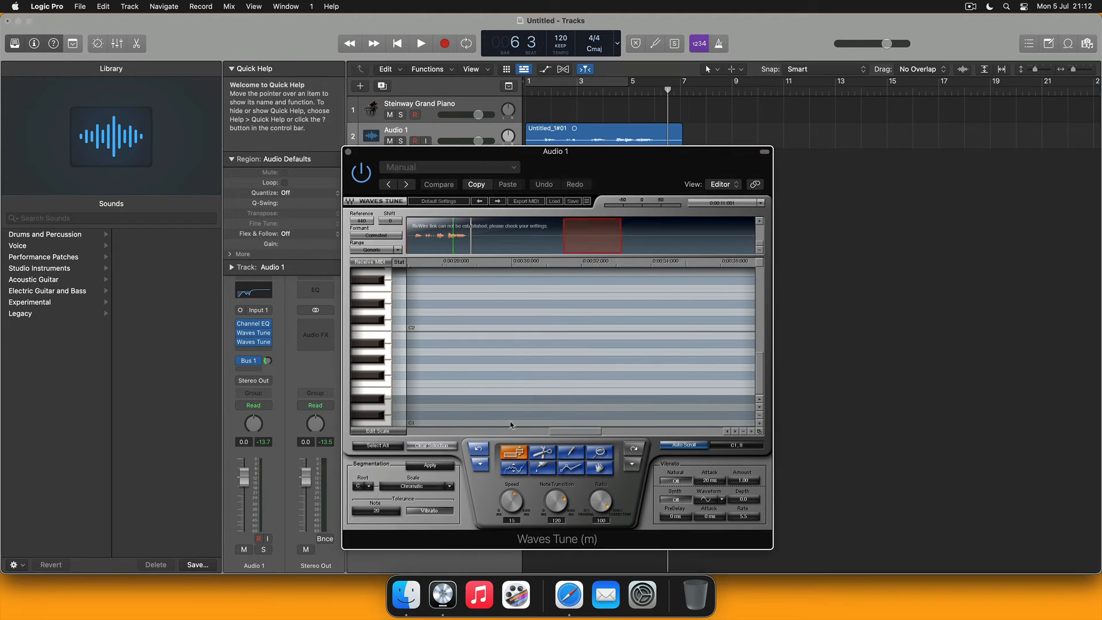
{"action": "scroll", "coordinate": [511, 426], "scroll_direction": "left", "scroll_amount": 10}
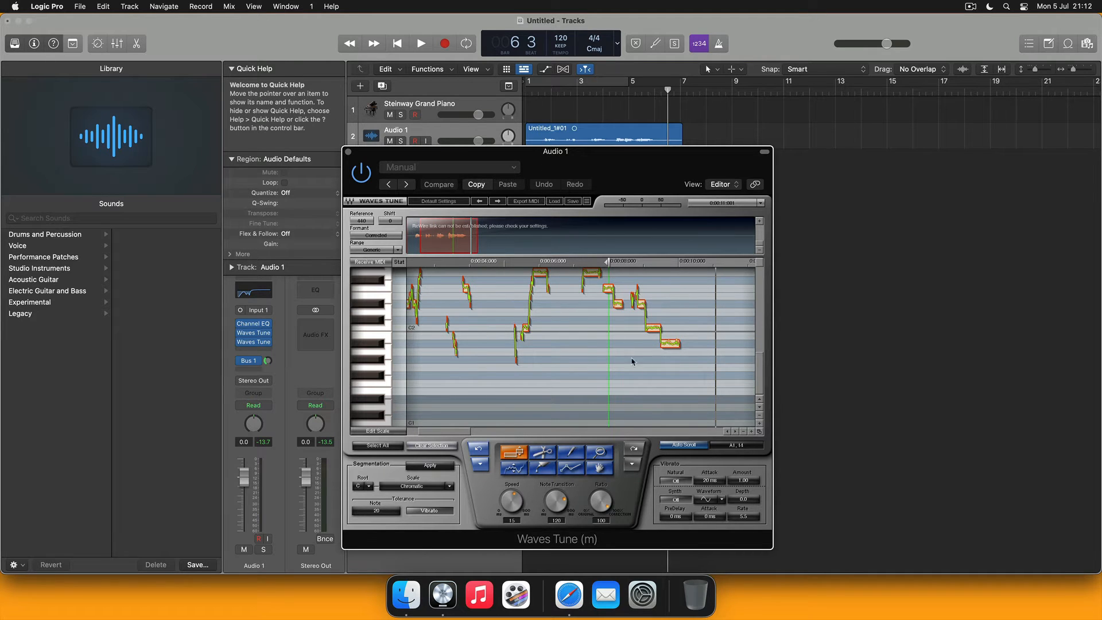
{"action": "scroll", "coordinate": [636, 372], "scroll_direction": "up", "scroll_amount": 5}
{"action": "scroll", "coordinate": [636, 372], "scroll_direction": "right", "scroll_amount": 5}
{"action": "scroll", "coordinate": [636, 372], "scroll_direction": "left", "scroll_amount": 8}
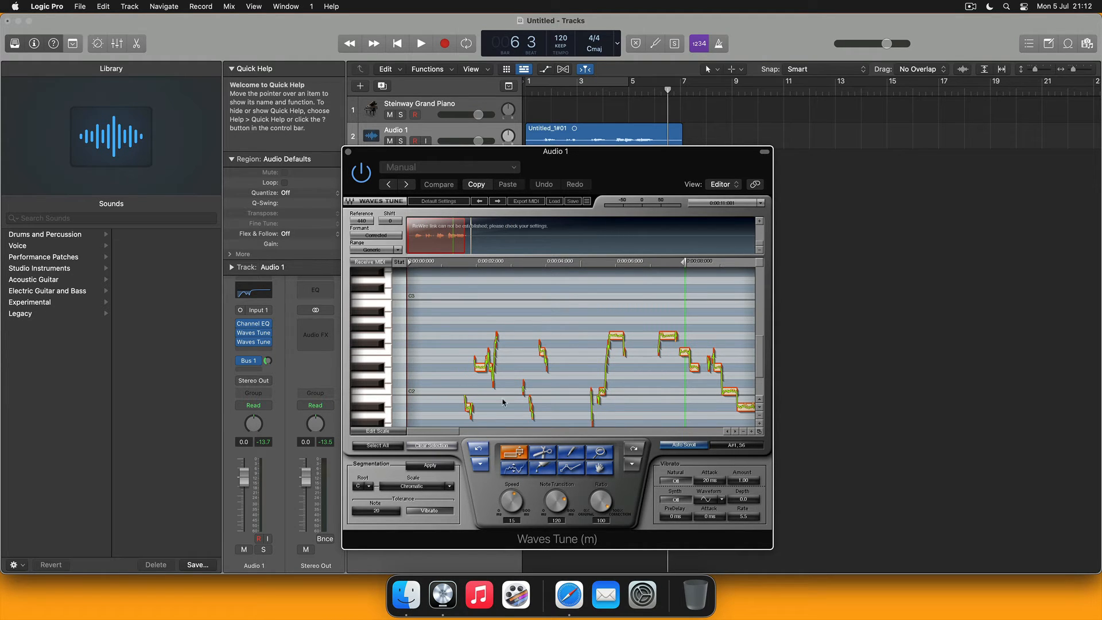
{"action": "left_click", "coordinate": [378, 446]}
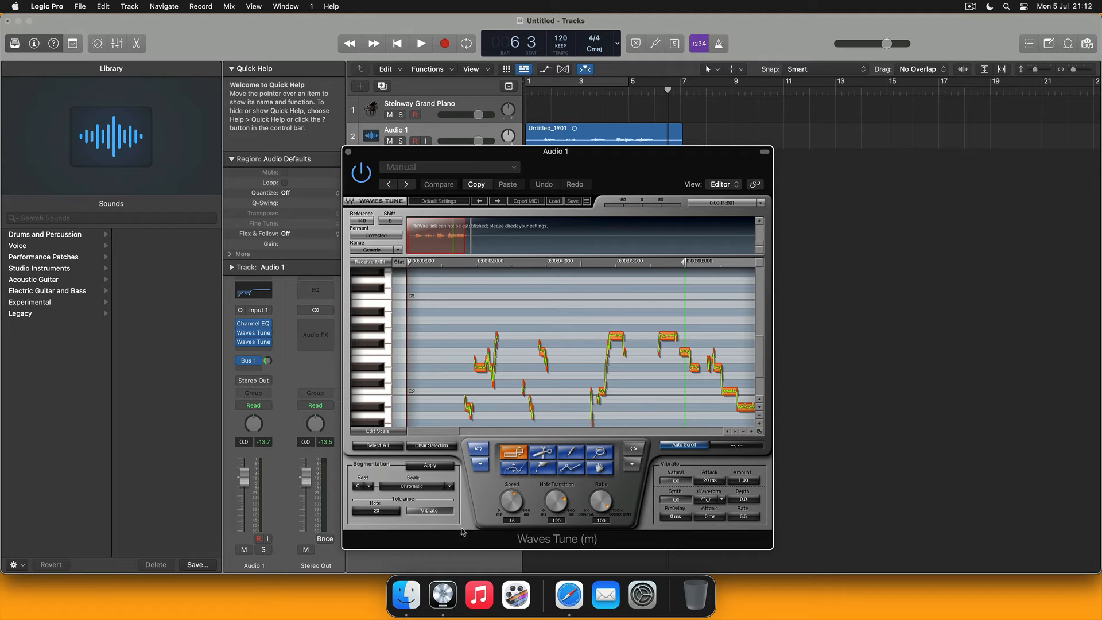
{"action": "left_click", "coordinate": [557, 498]}
Play the vocal from the start to listen to the hard-tuned result.
{"action": "scroll", "coordinate": [561, 377], "scroll_direction": "down", "scroll_amount": 3}
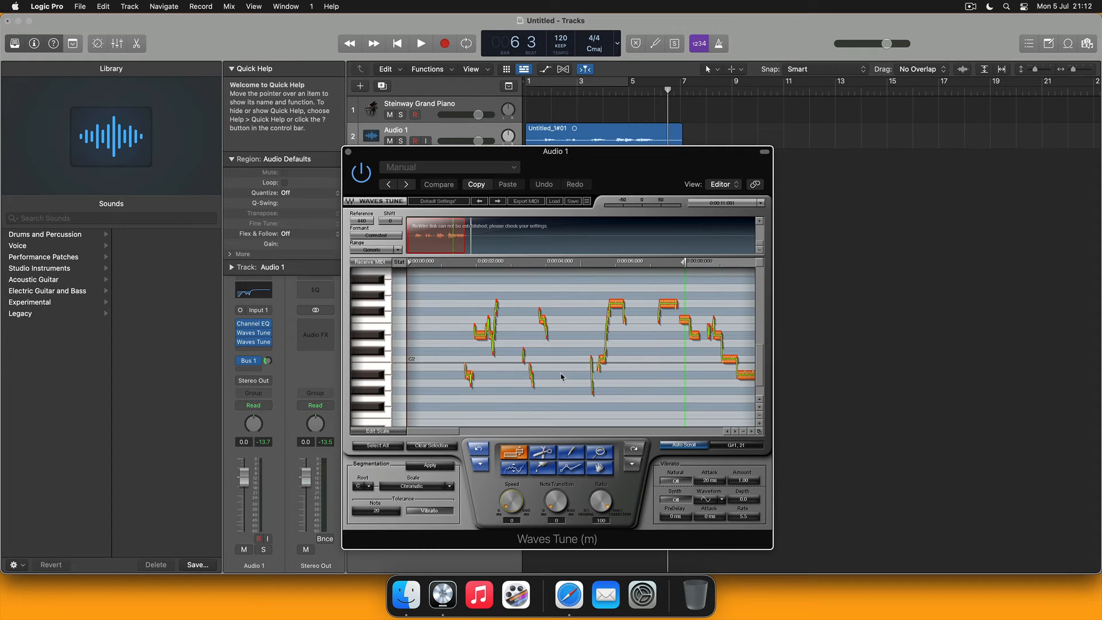
{"action": "double_click", "coordinate": [533, 95]}
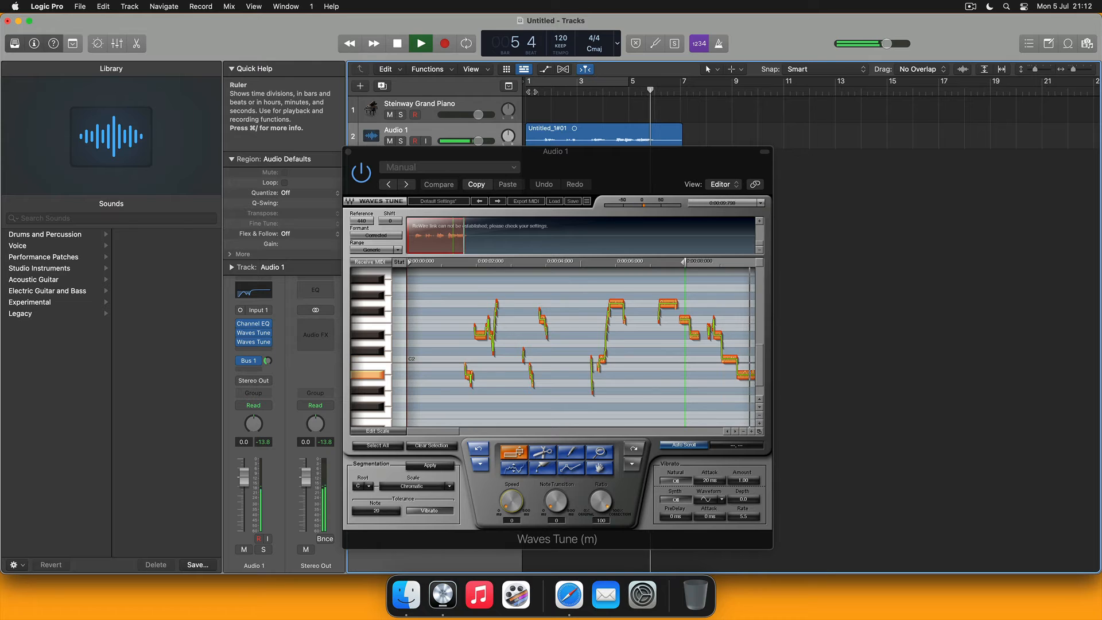
{"action": "key", "text": "space"}
Snap the opening note groups in the pitch editor to single straight pitches: A#1, D#2, A#1 and F2.
{"action": "left_click_drag", "start_coordinate": [483, 430], "coordinate": [434, 428]}
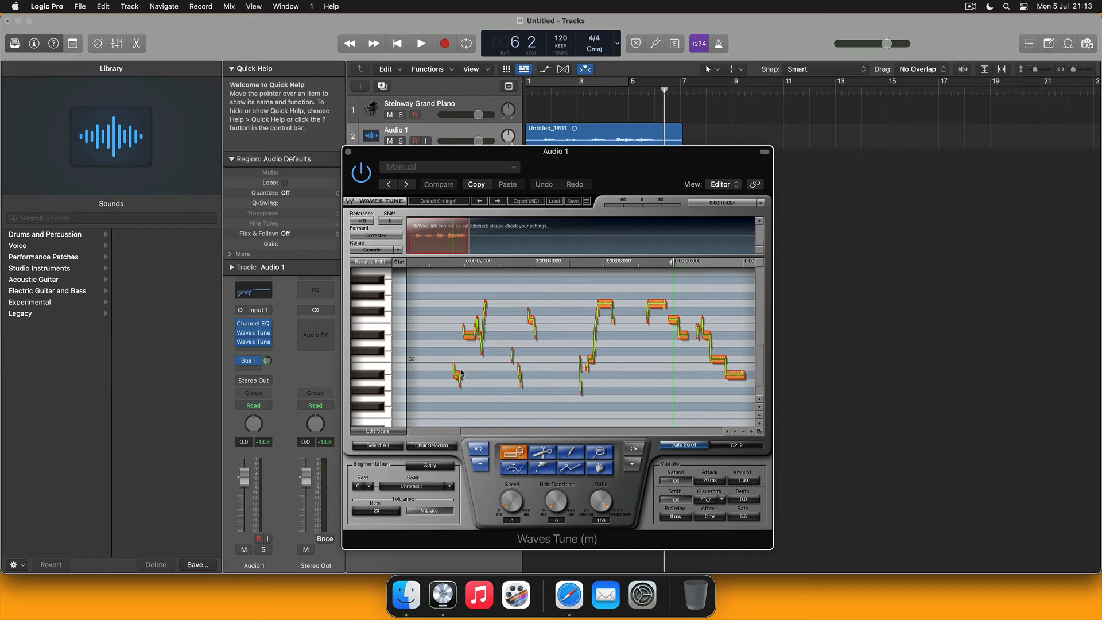
{"action": "left_click_drag", "start_coordinate": [469, 388], "coordinate": [441, 369]}
{"action": "left_click_drag", "start_coordinate": [441, 350], "coordinate": [502, 295]}
{"action": "left_click_drag", "start_coordinate": [490, 386], "coordinate": [535, 344]}
{"action": "left_click", "coordinate": [379, 373]}
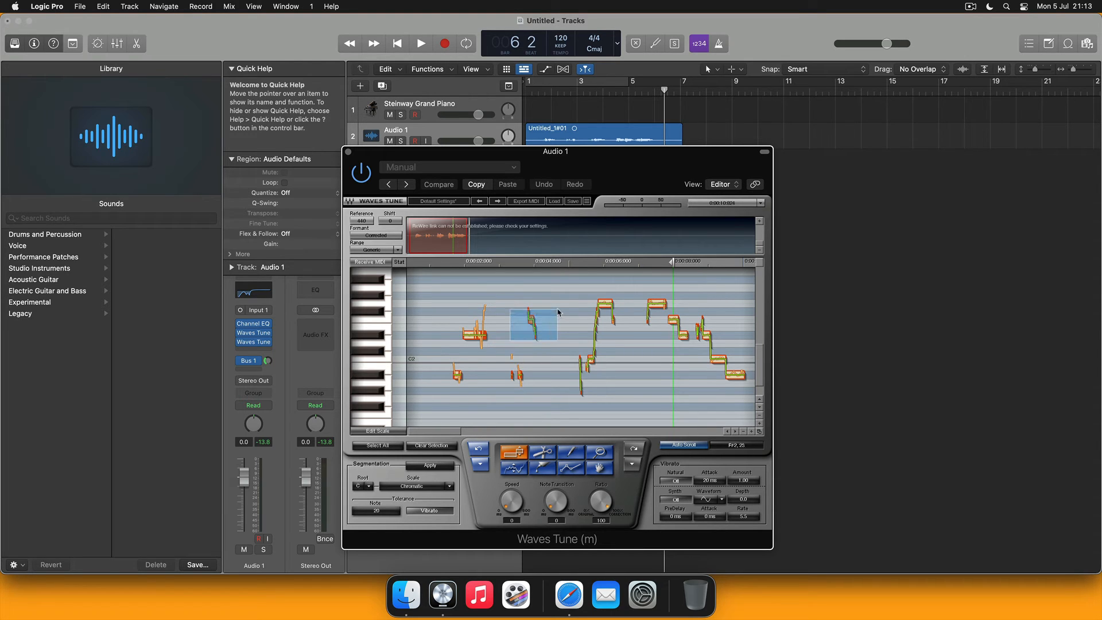
{"action": "left_click", "coordinate": [382, 322]}
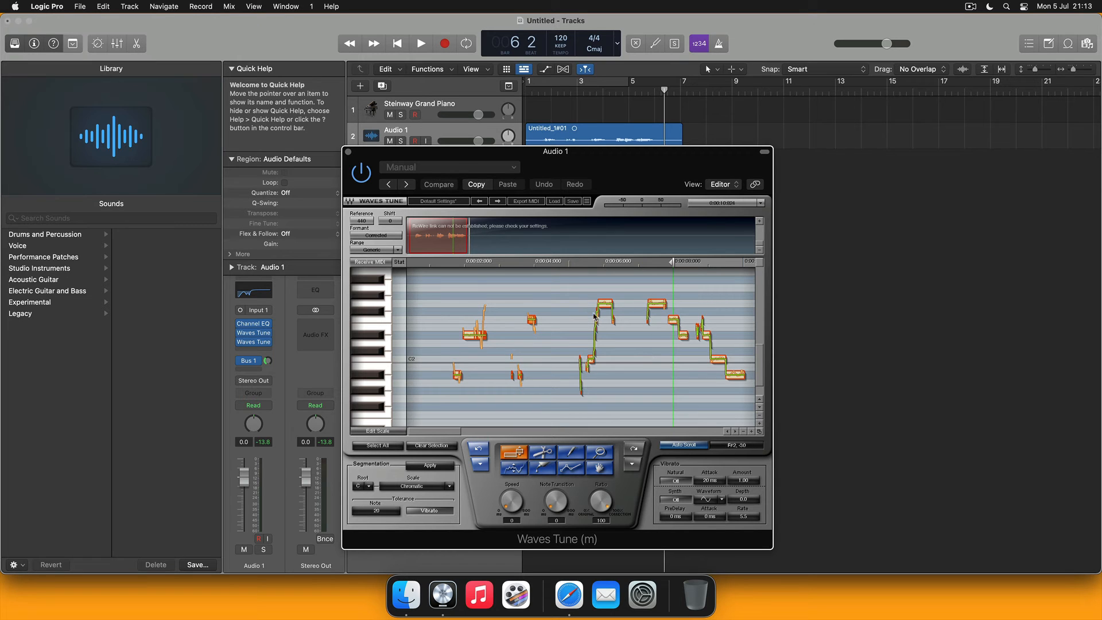
Snap the upper part of the rising phrase to G2 and its low start to A#1, and flatten the wavering note near the end to D#2.
{"action": "left_click_drag", "start_coordinate": [592, 314], "coordinate": [660, 301]}
{"action": "left_click", "coordinate": [385, 306]}
{"action": "left_click_drag", "start_coordinate": [611, 394], "coordinate": [567, 348]}
{"action": "left_click", "coordinate": [374, 378]}
{"action": "left_click_drag", "start_coordinate": [629, 291], "coordinate": [628, 292]}
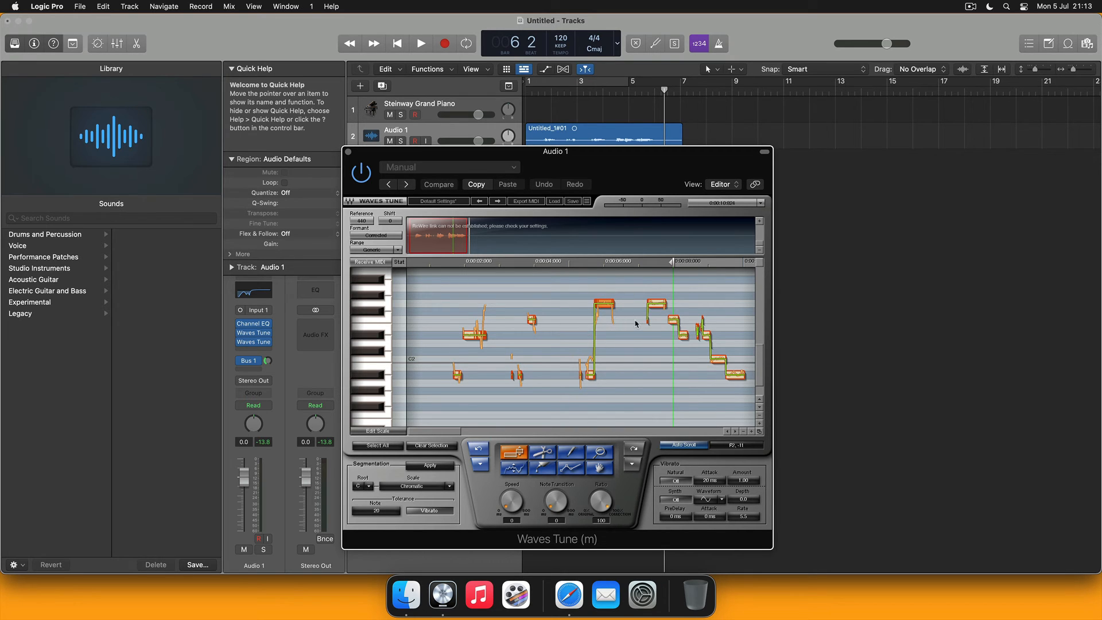
{"action": "left_click_drag", "start_coordinate": [694, 345], "coordinate": [722, 317]}
Draw a straight pitch slide between the A#1 and G2 notes with the Line tool, and play the vocal from bar 1 beat 3.
{"action": "left_click", "coordinate": [571, 470]}
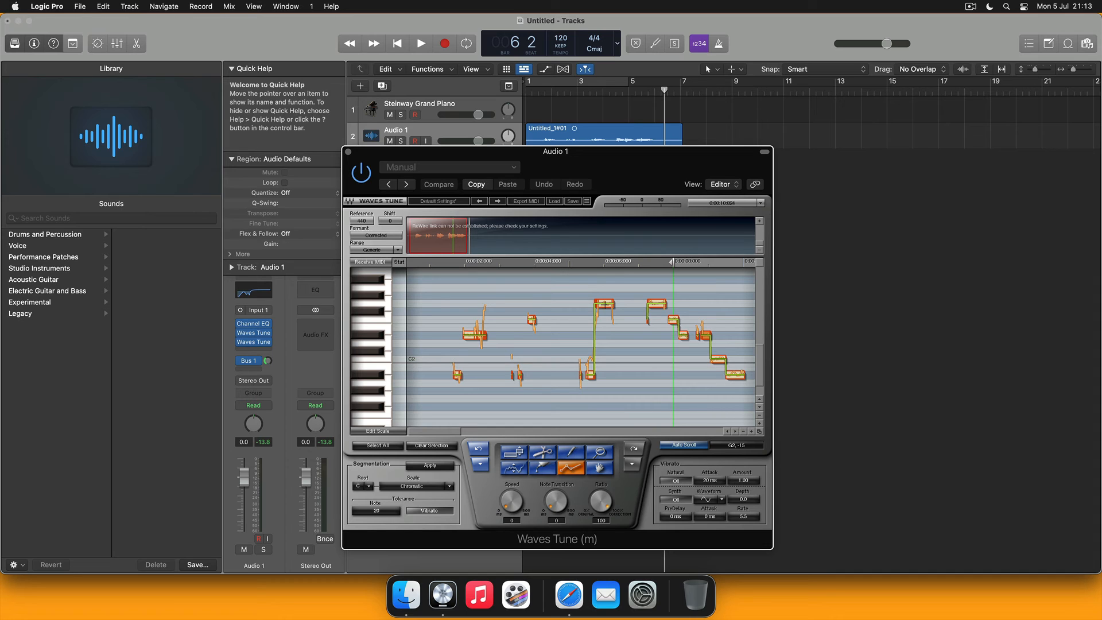
{"action": "left_click_drag", "start_coordinate": [605, 305], "coordinate": [589, 377]}
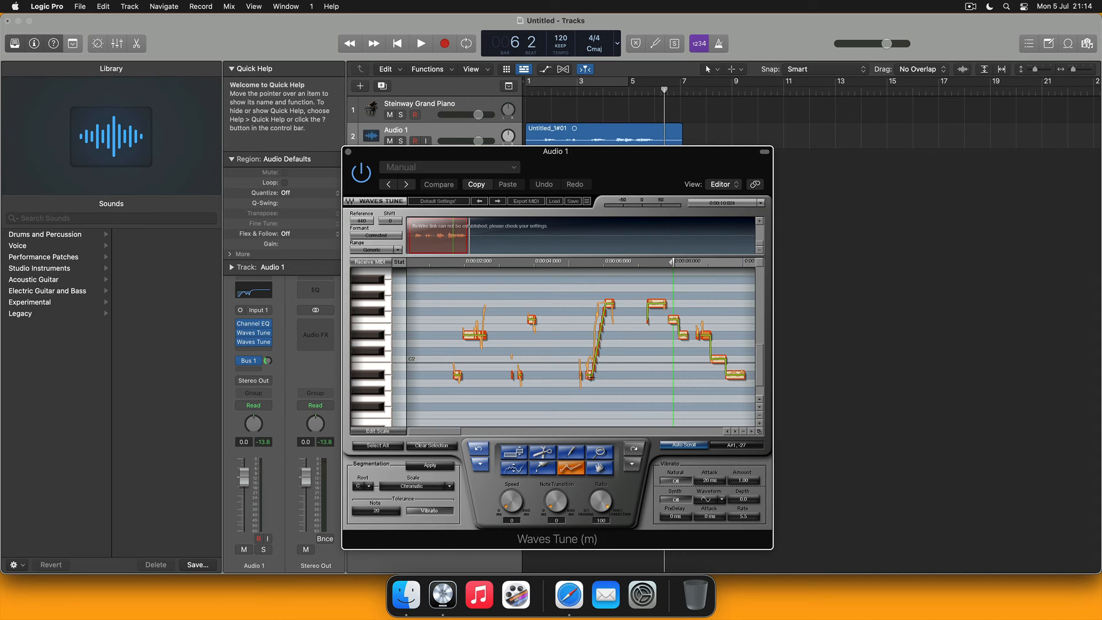
{"action": "left_click", "coordinate": [543, 91]}
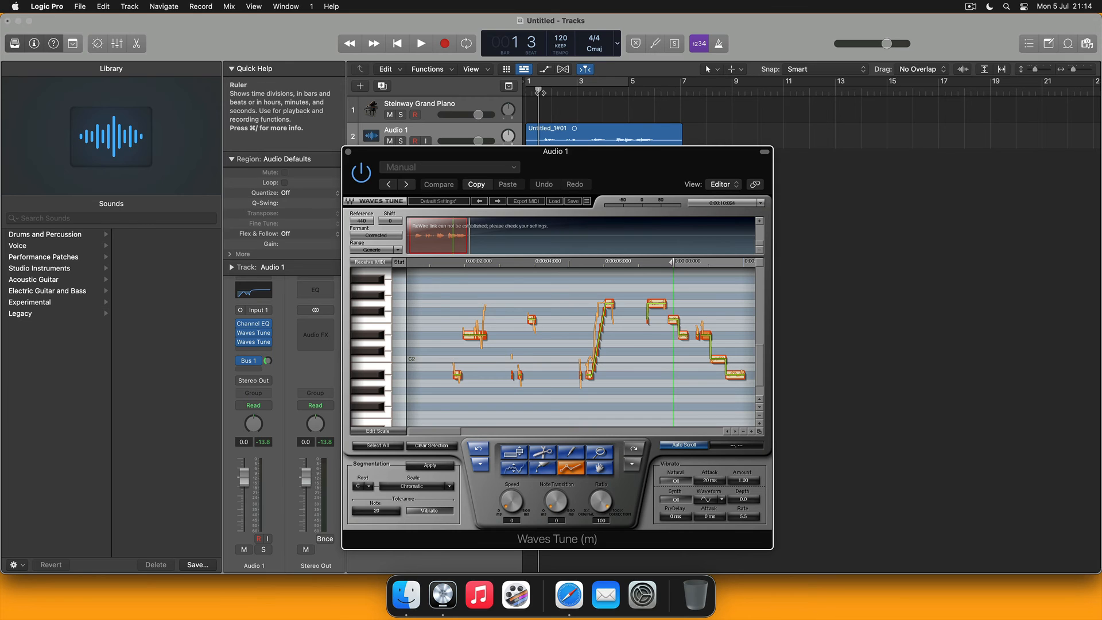
{"action": "key", "text": "space"}
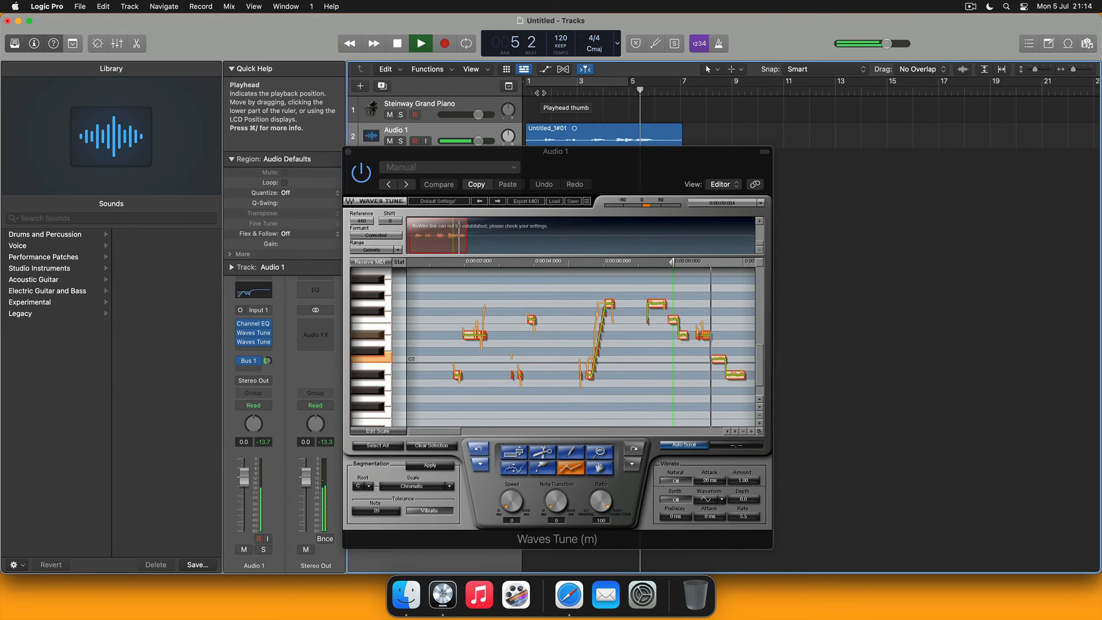
{"action": "key", "text": "space"}
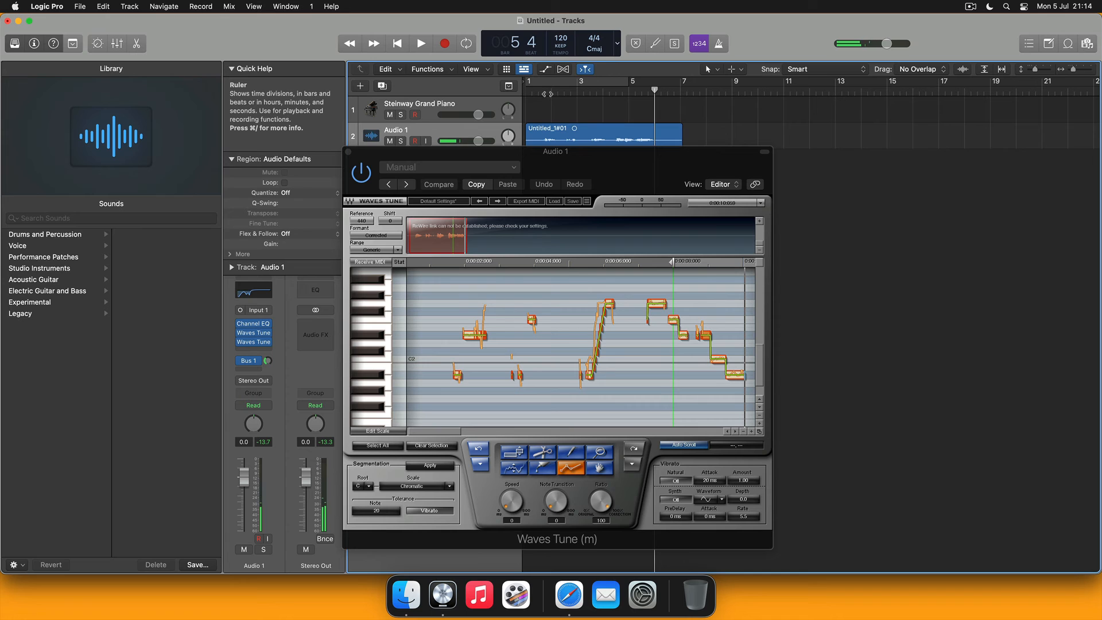
Draw a descending pitch slide from the D#2 note to the final A#1 note, and play the vocal back to check it.
{"action": "scroll", "coordinate": [629, 270], "scroll_direction": "right", "scroll_amount": 10}
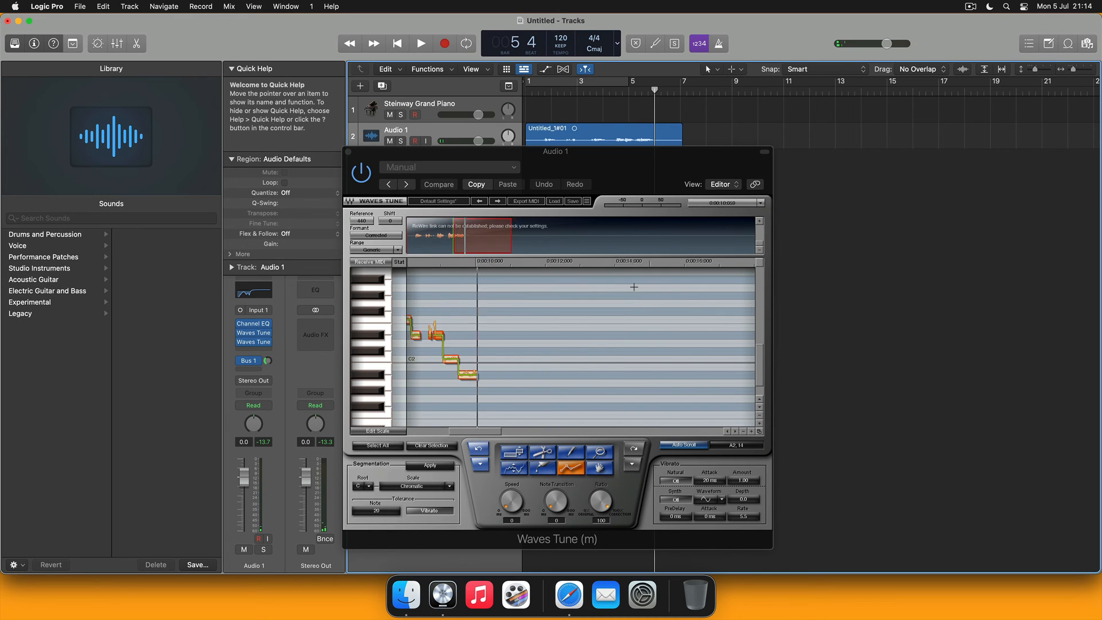
{"action": "scroll", "coordinate": [634, 288], "scroll_direction": "left", "scroll_amount": 6}
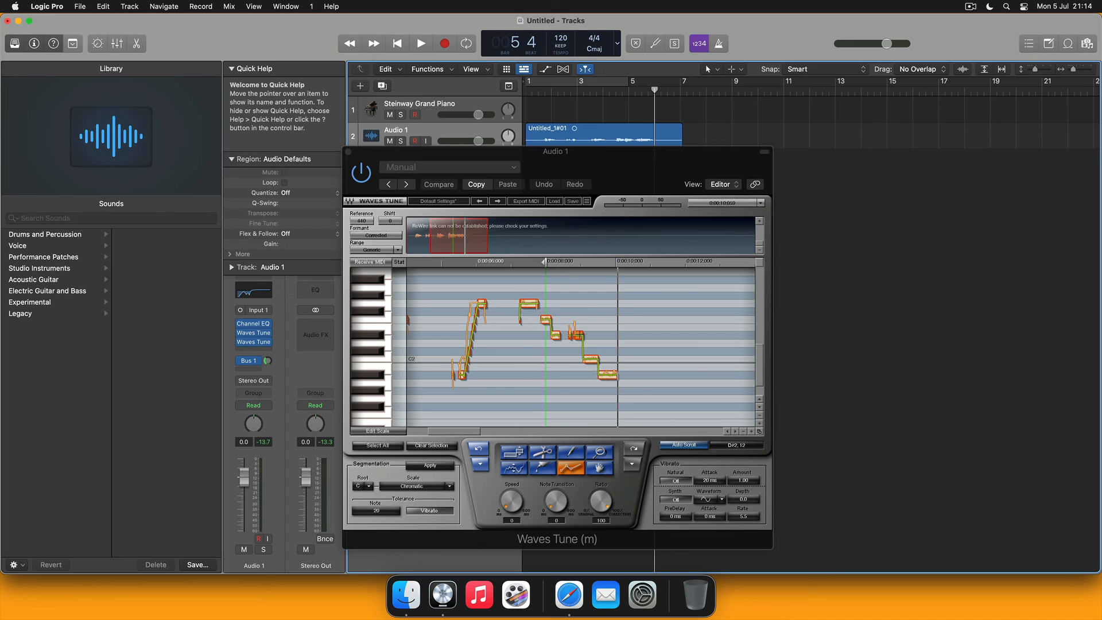
{"action": "left_click_drag", "start_coordinate": [580, 335], "coordinate": [605, 375]}
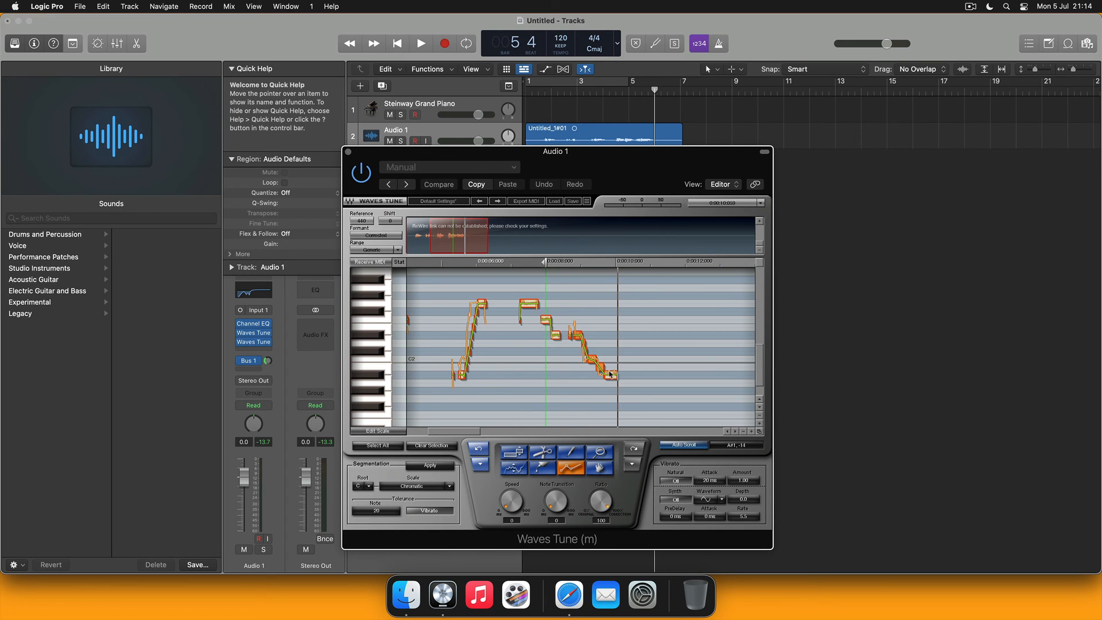
{"action": "left_click", "coordinate": [539, 93]}
{"action": "key", "text": "space"}
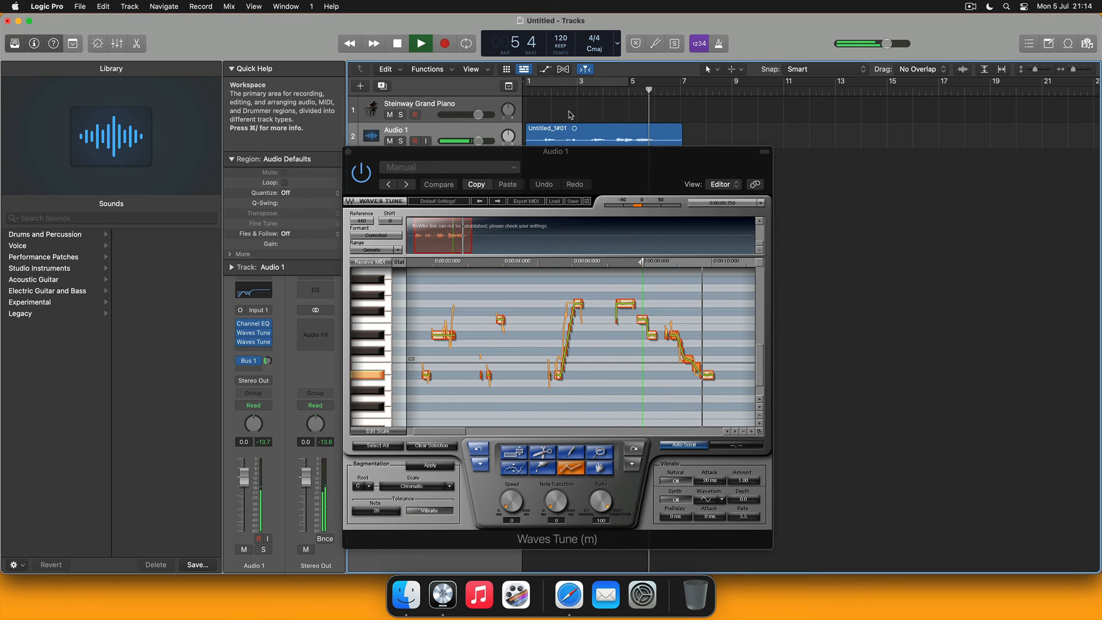
{"action": "key", "text": "space"}
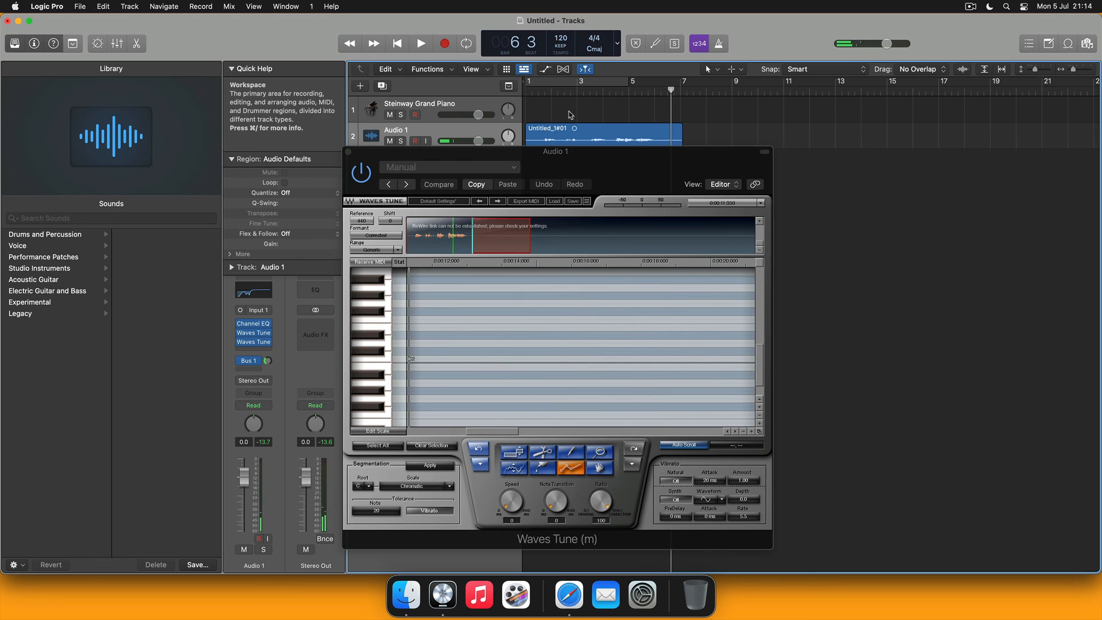
{"action": "left_click_drag", "start_coordinate": [481, 432], "coordinate": [442, 432]}
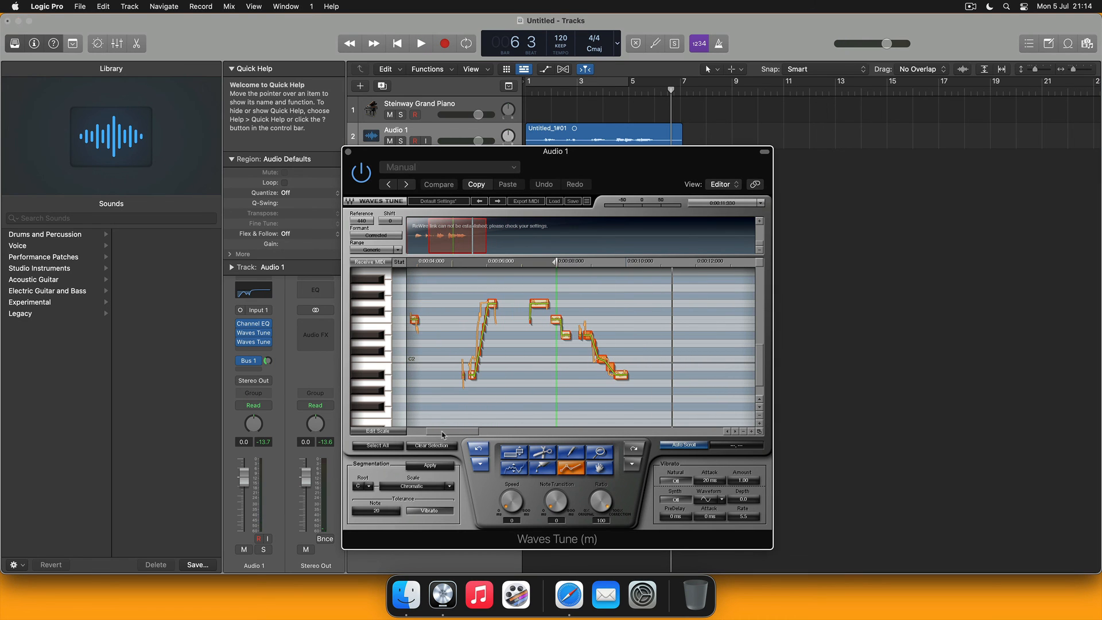